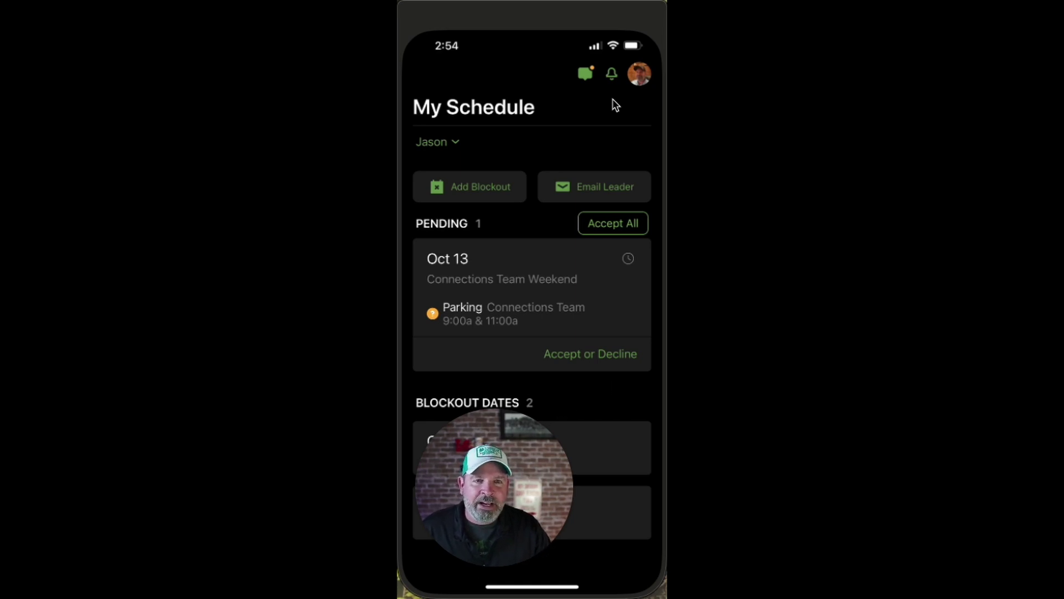
Step: Read the Greeters, Parking, Security chat thread, then go back to the Chat list
click(587, 78)
click(589, 73)
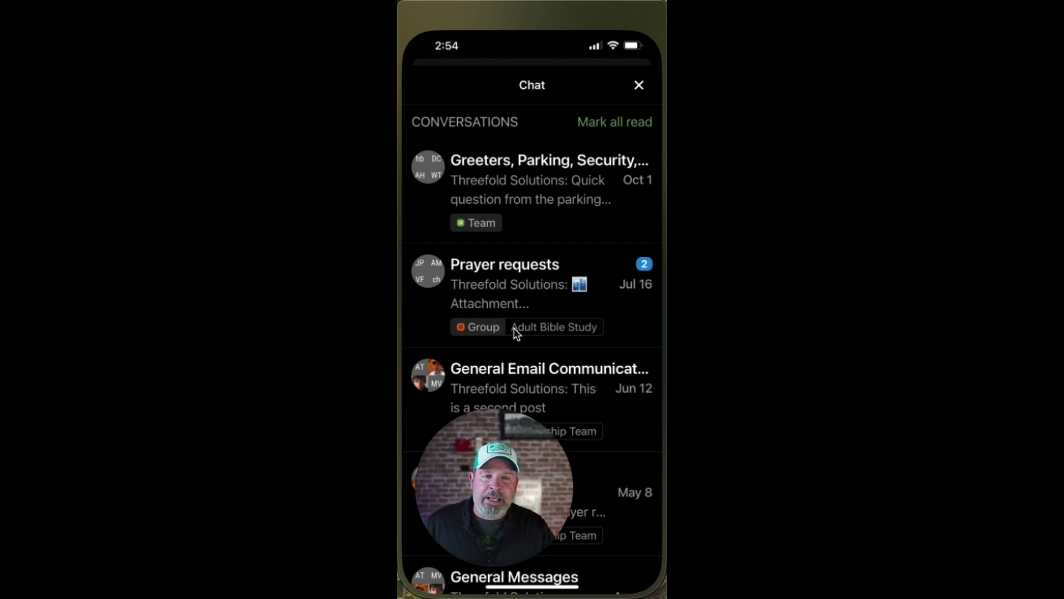
click(498, 202)
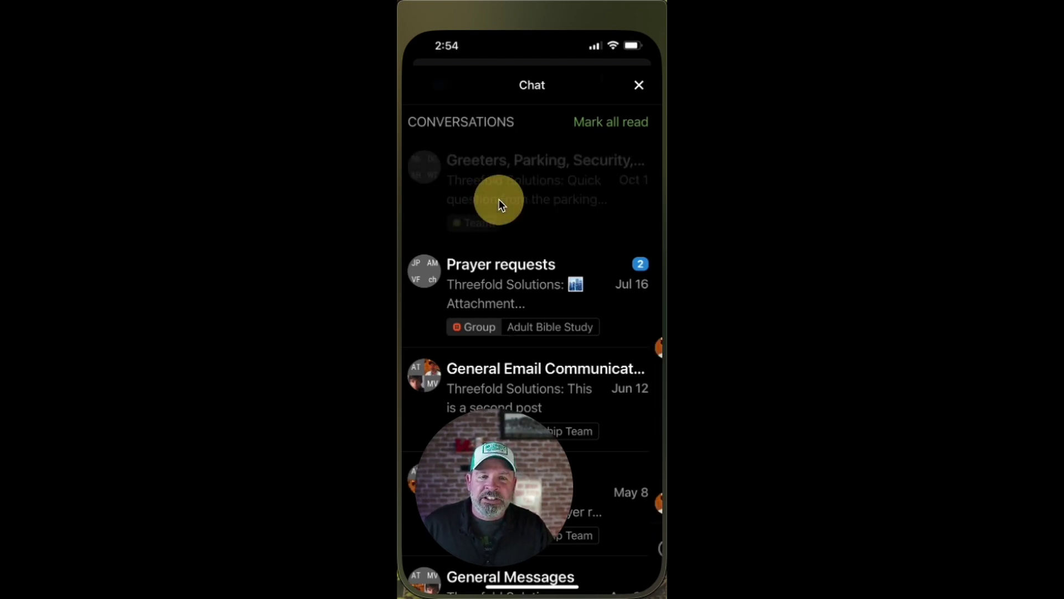
drag(520, 418, 589, 45)
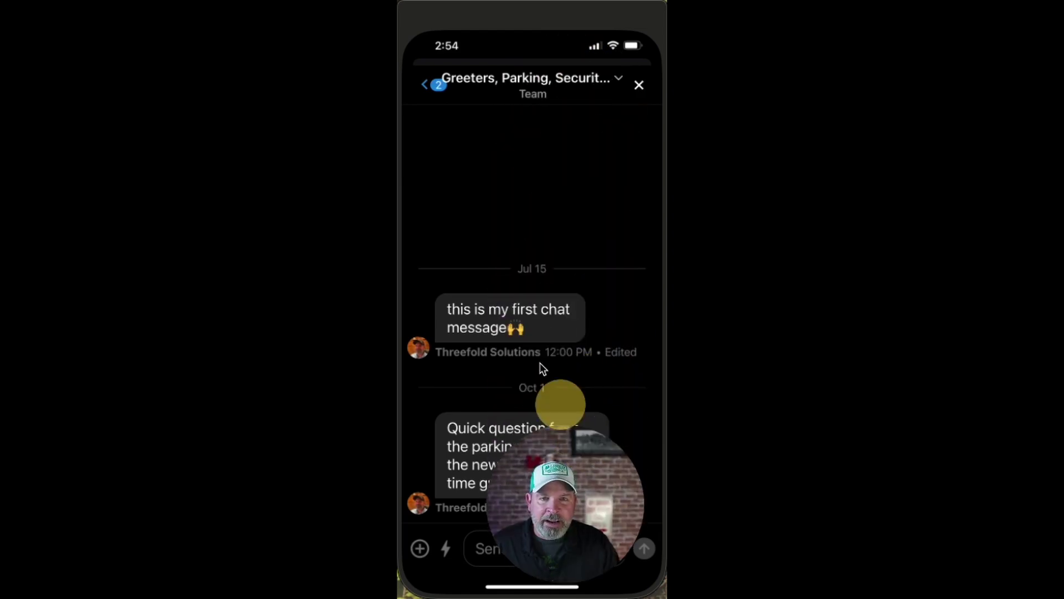
click(427, 86)
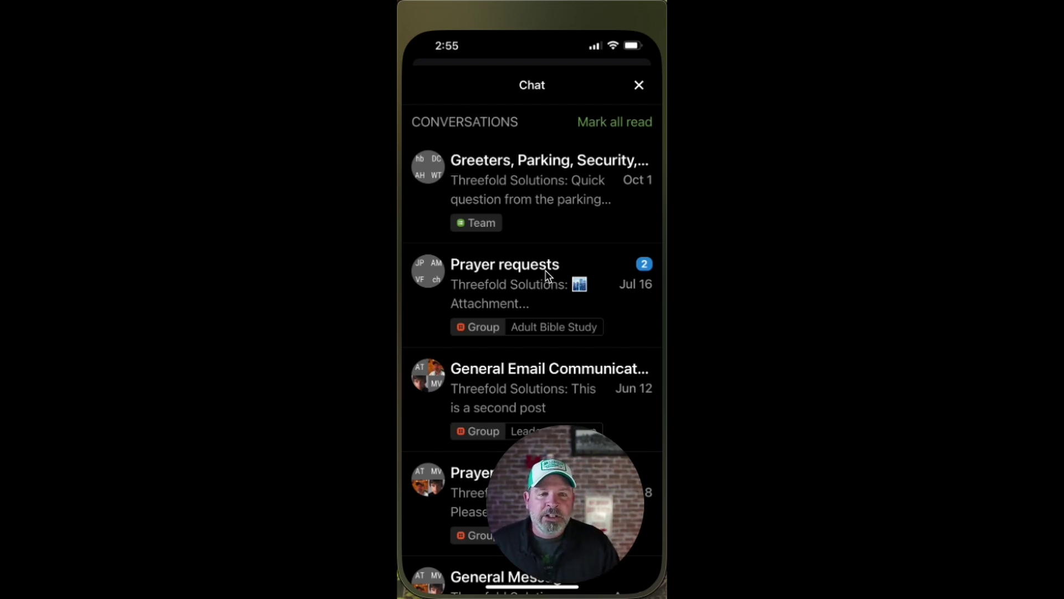
Step: Close Chat and review the Received, Sent and Unread notifications before returning to My Schedule
click(639, 86)
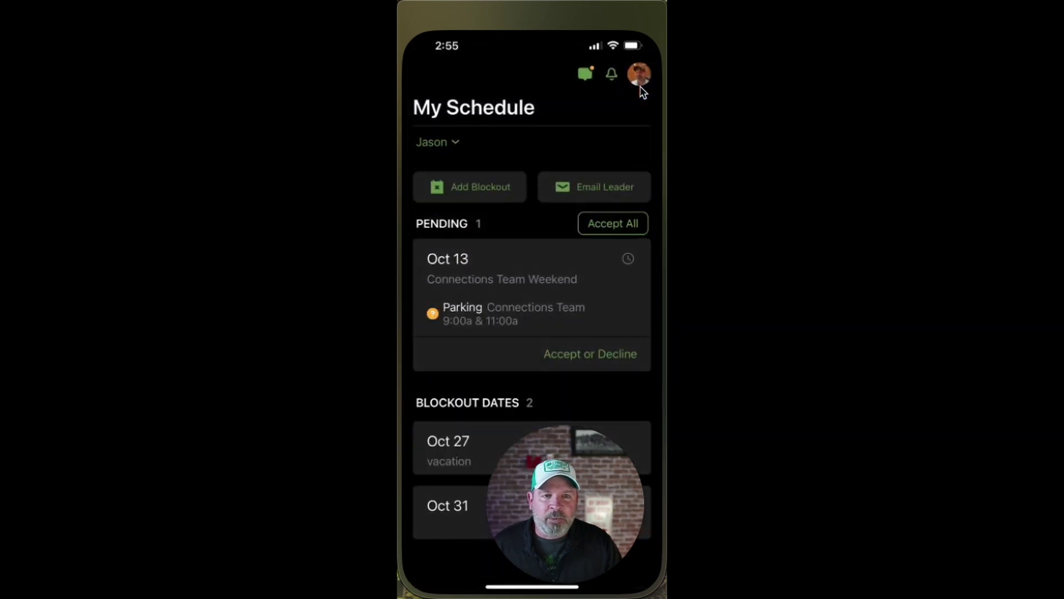
click(613, 74)
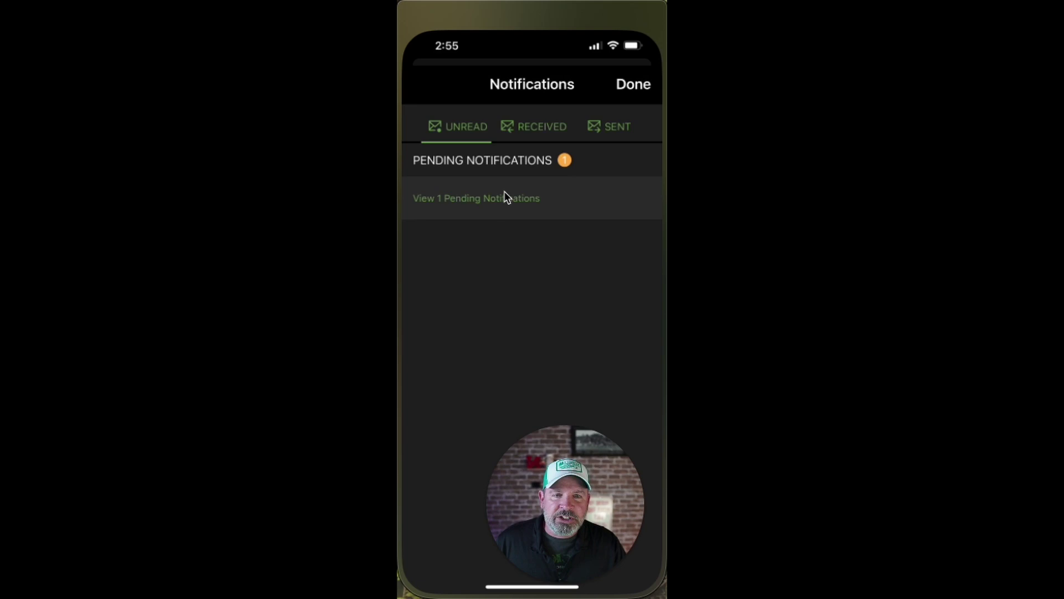
click(566, 132)
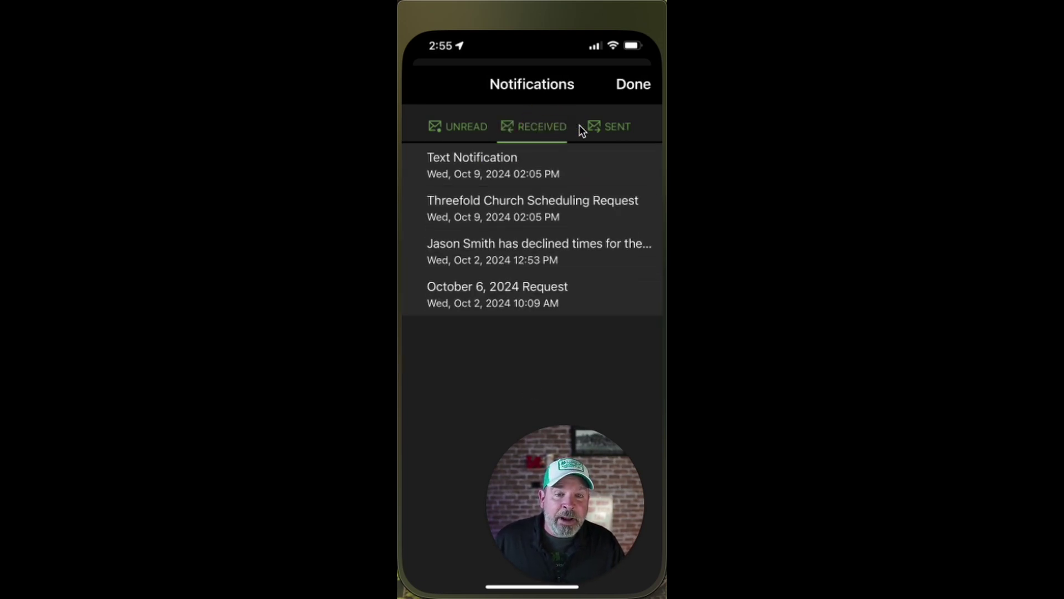
click(610, 126)
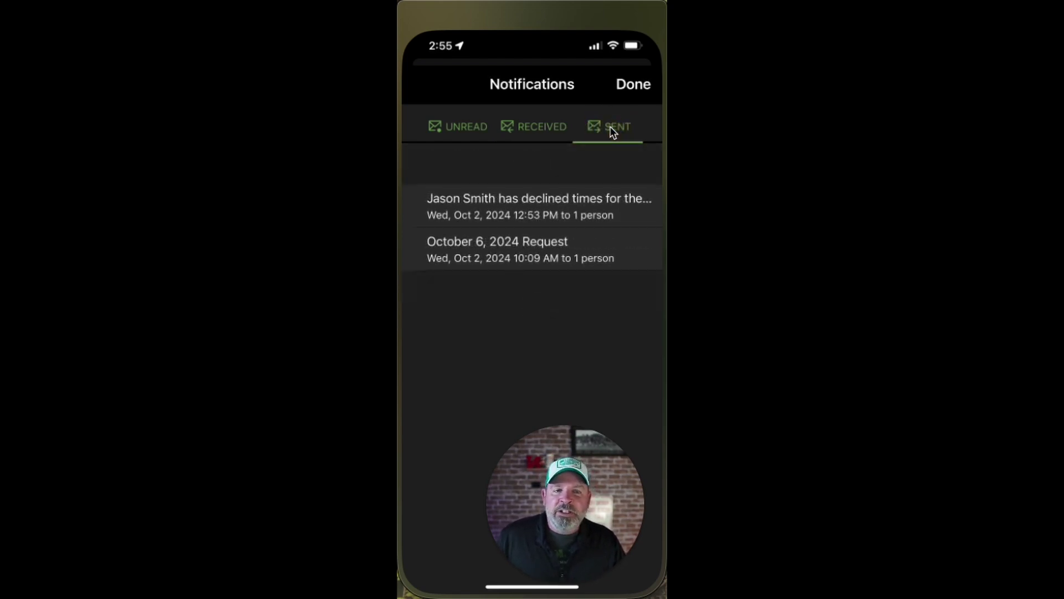
click(465, 130)
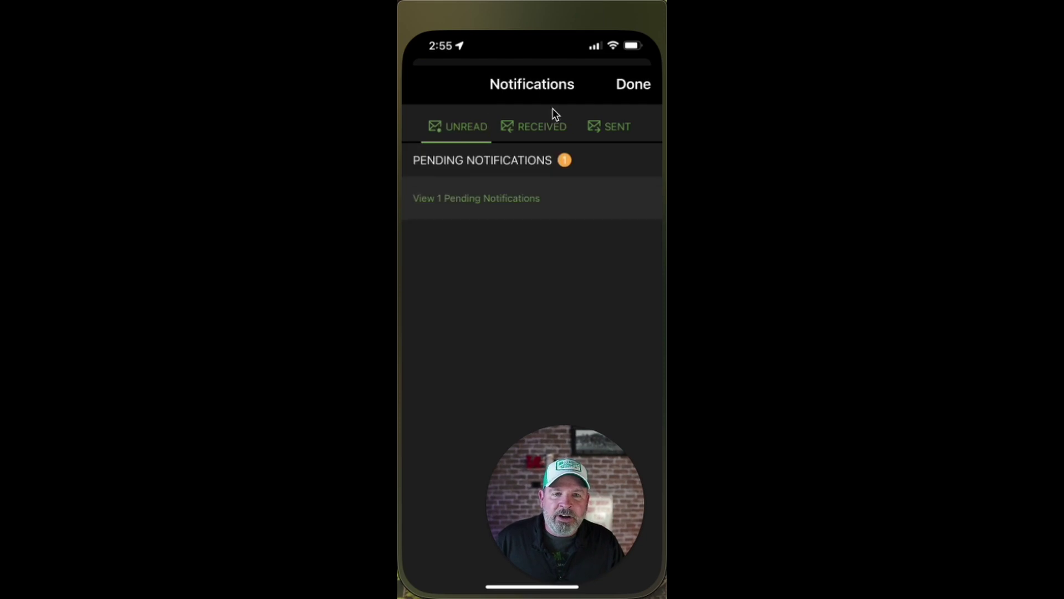
click(631, 88)
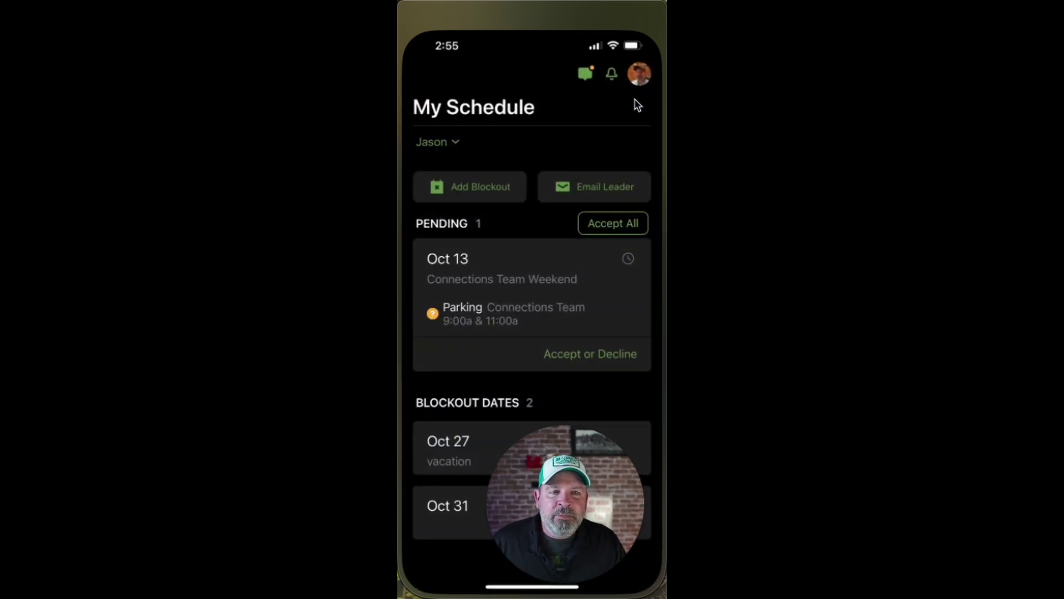
Step: Open your profile from the avatar and view its Messages section, which shows no new messages
click(638, 78)
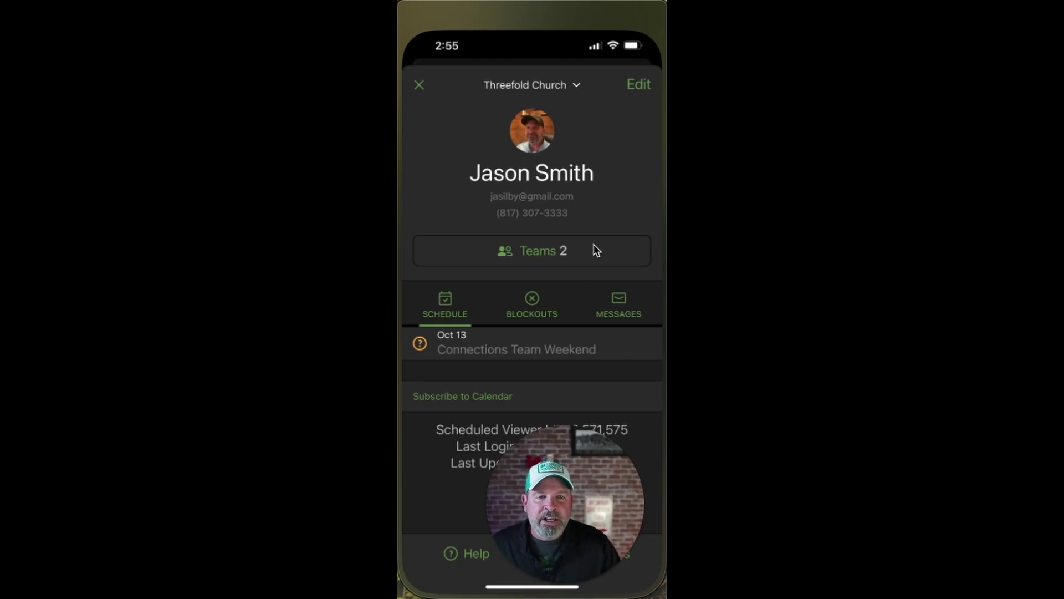
scroll(594, 247, down, 1)
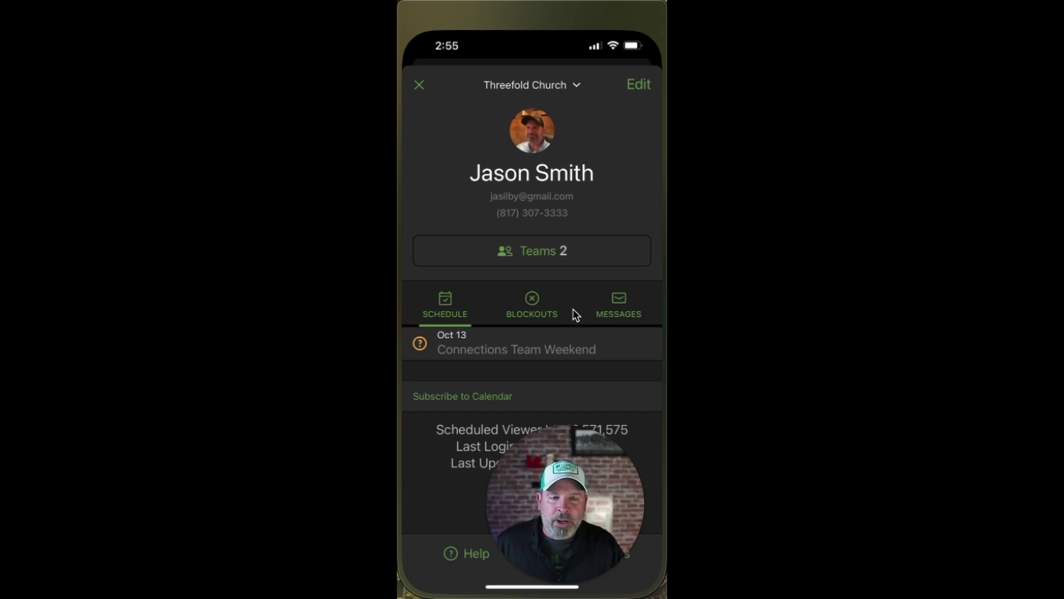
scroll(567, 283, down, 1)
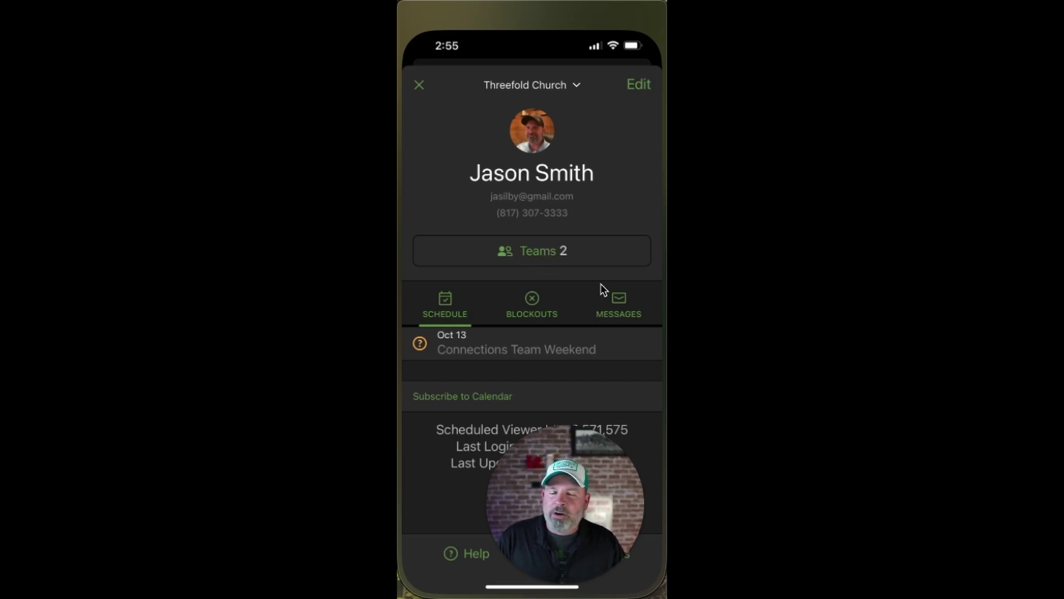
scroll(600, 284, down, 1)
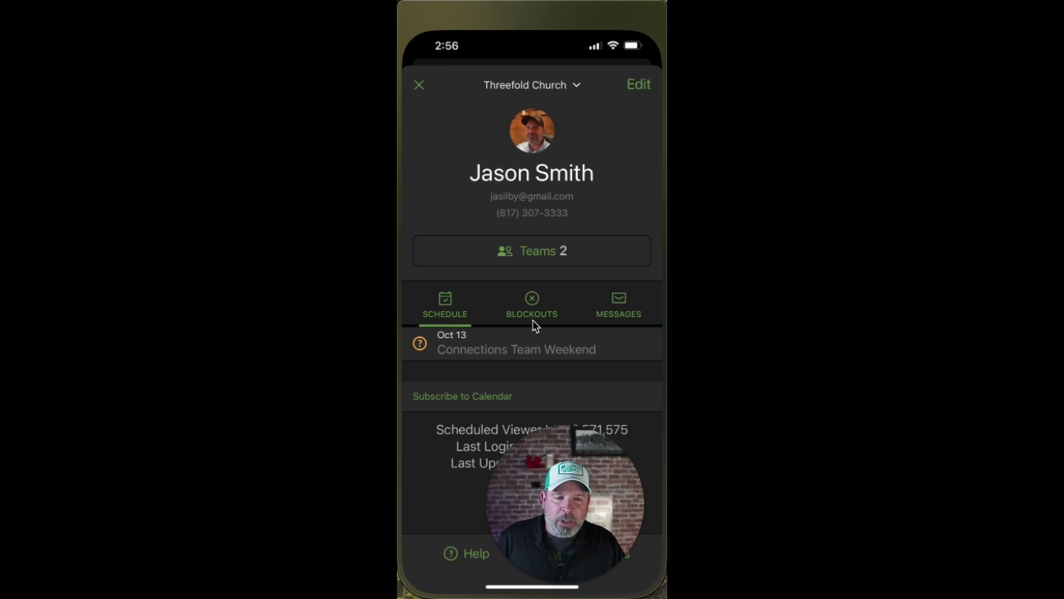
click(623, 306)
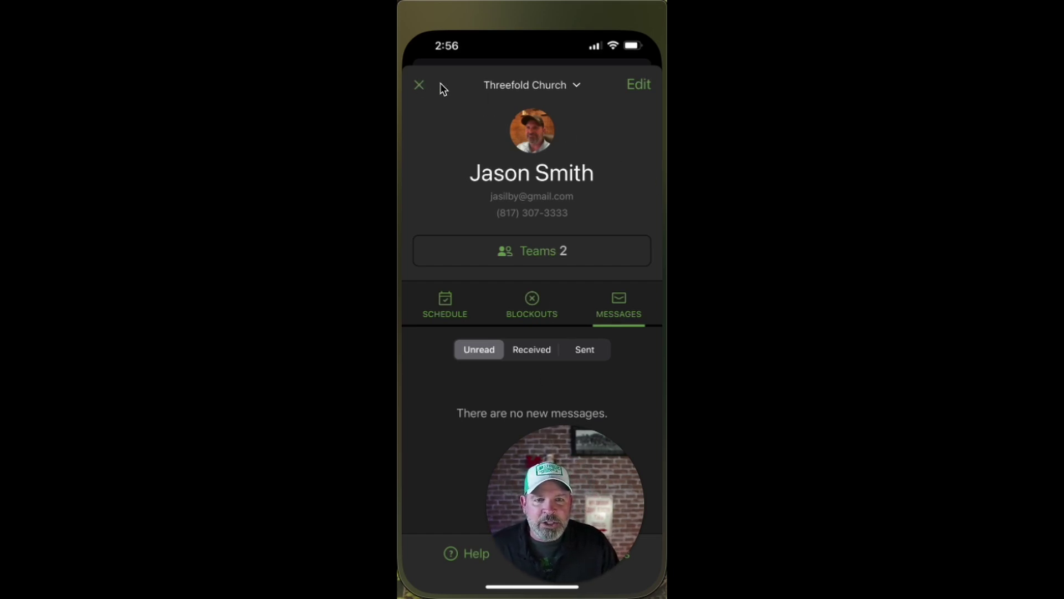
Step: Look through the Edit Profile form, cancel without saving, and close the profile
click(647, 85)
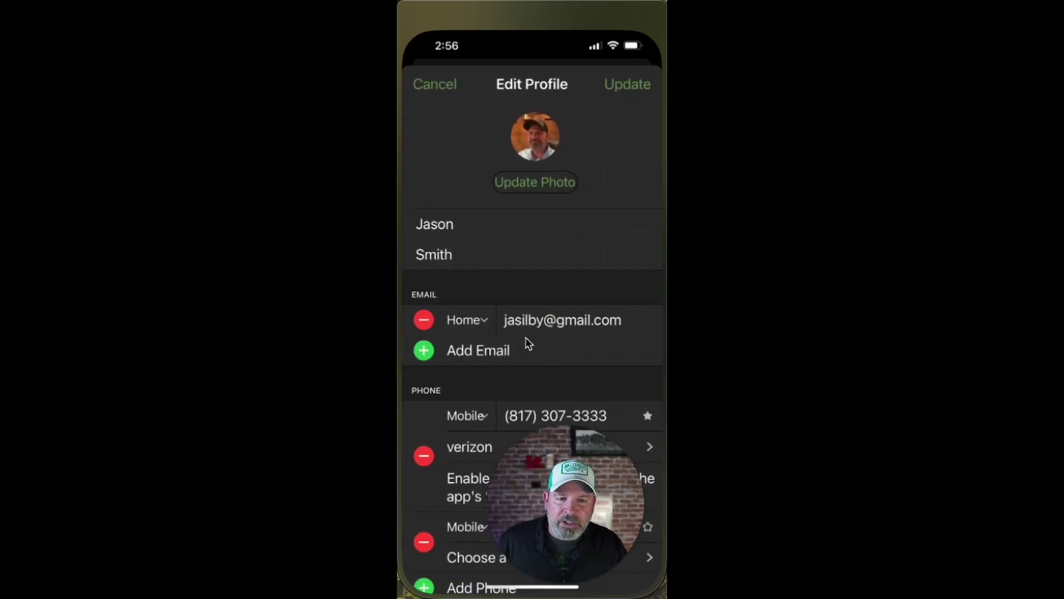
scroll(525, 337, down, 3)
scroll(525, 337, down, 5)
scroll(526, 337, up, 10)
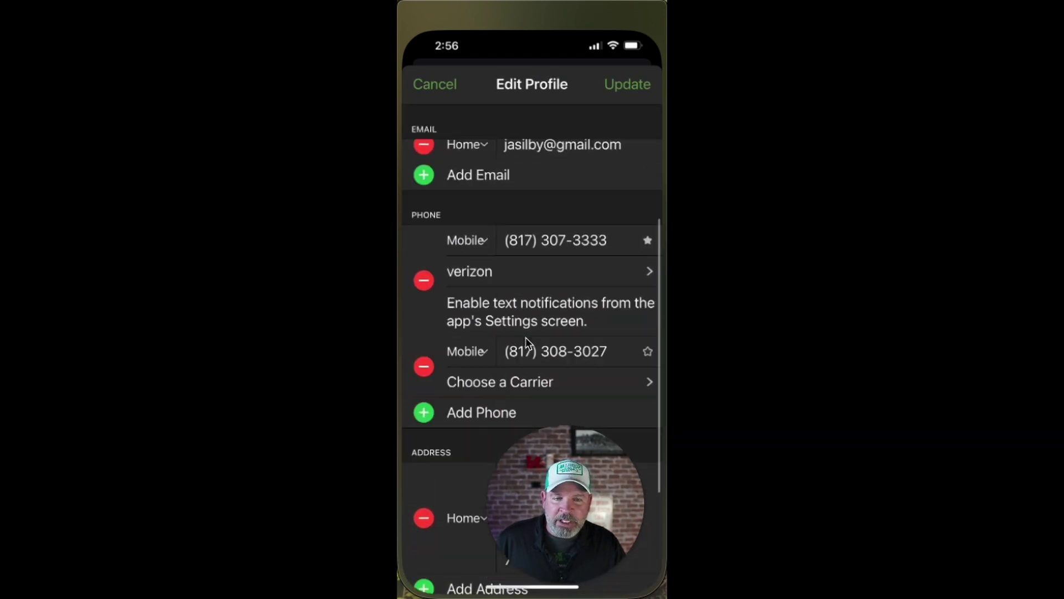
click(441, 85)
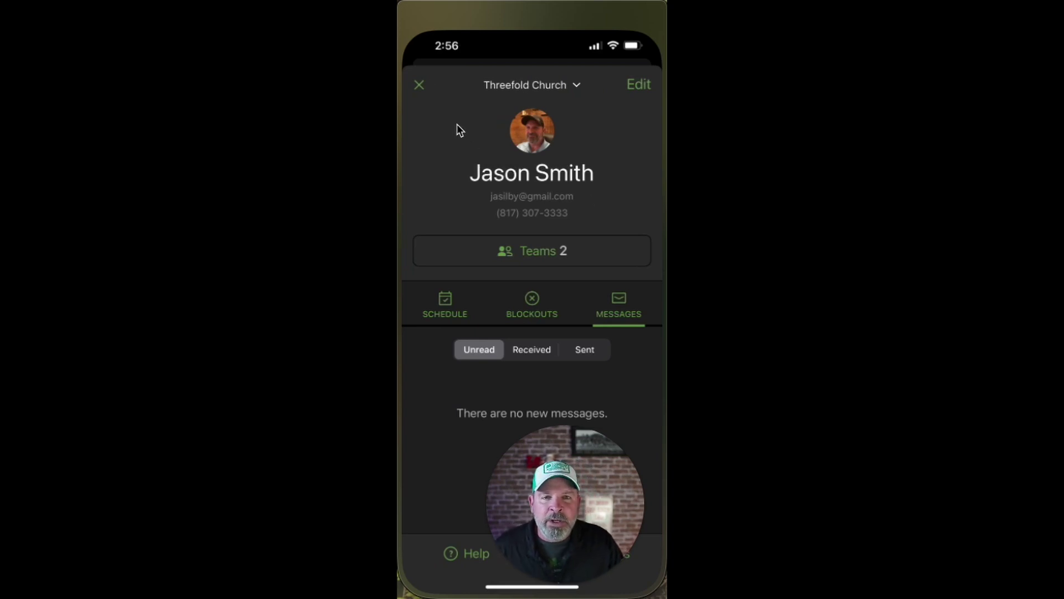
click(419, 85)
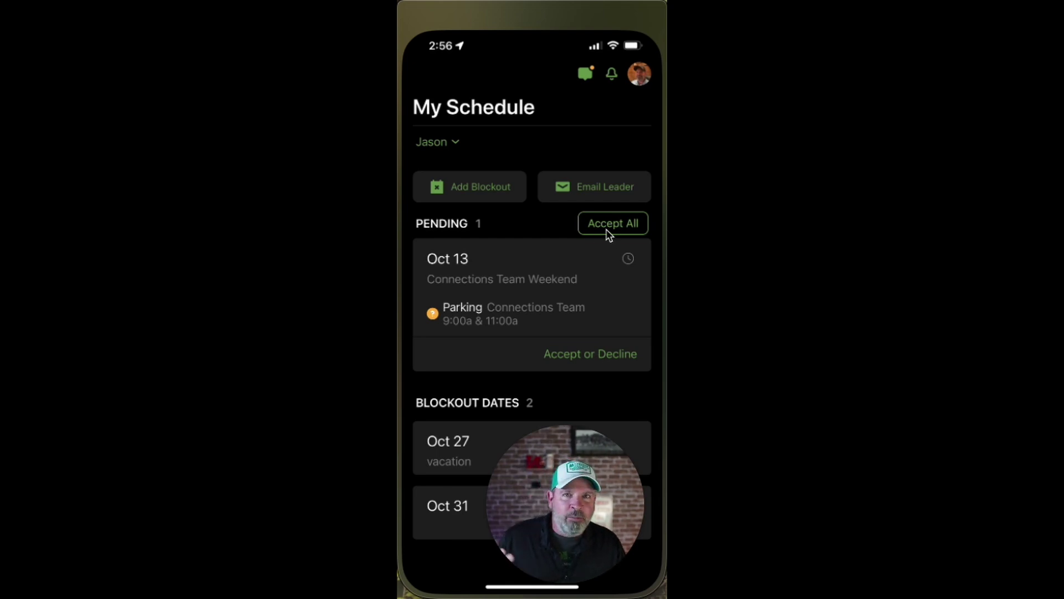
Step: Accept the 9:00 AM and 11:00 AM Oct 13 Parking times and submit
click(563, 354)
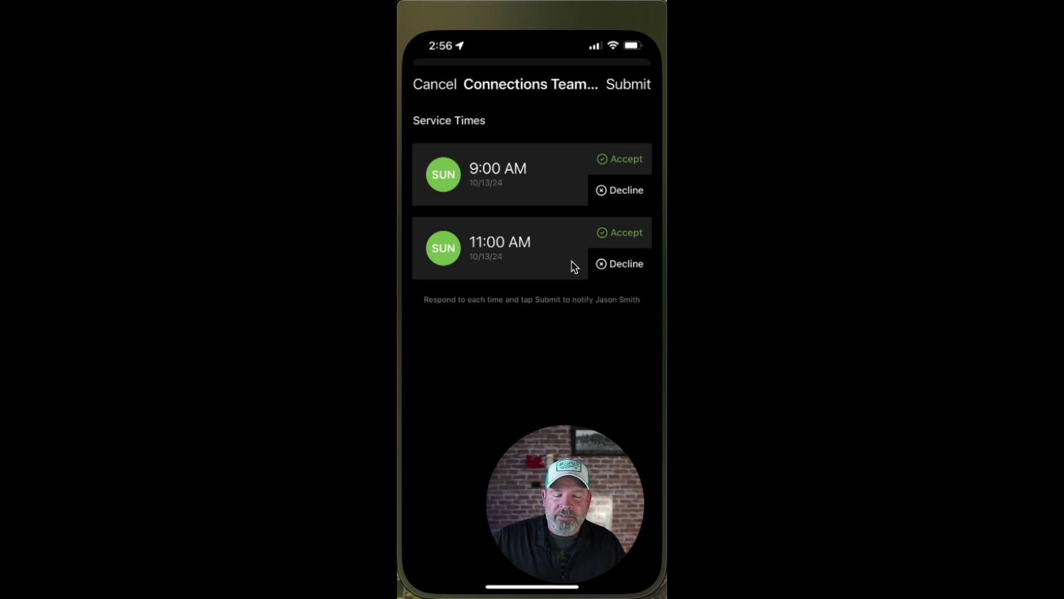
click(630, 161)
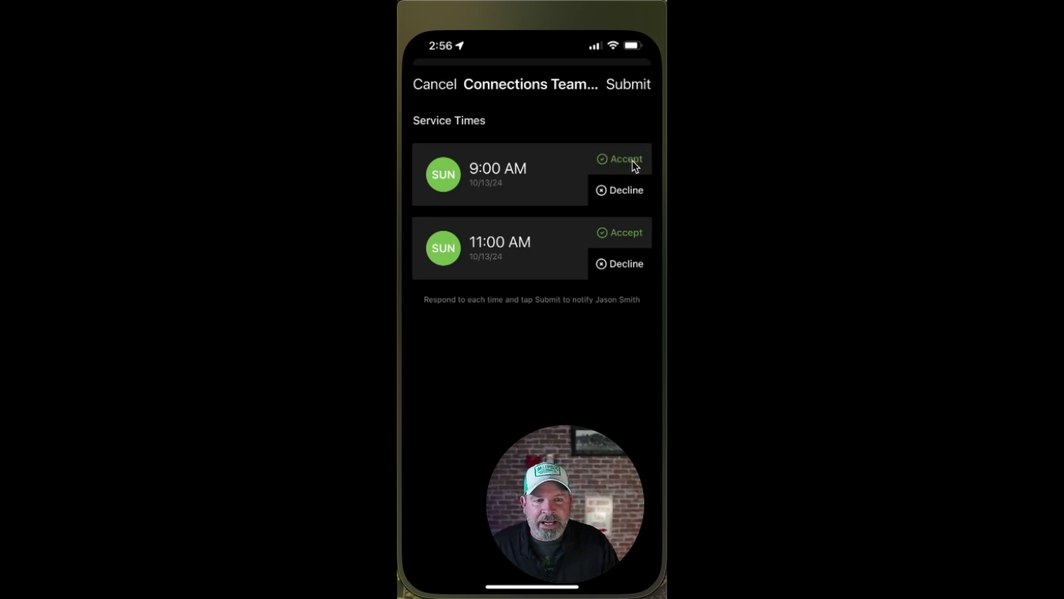
click(629, 235)
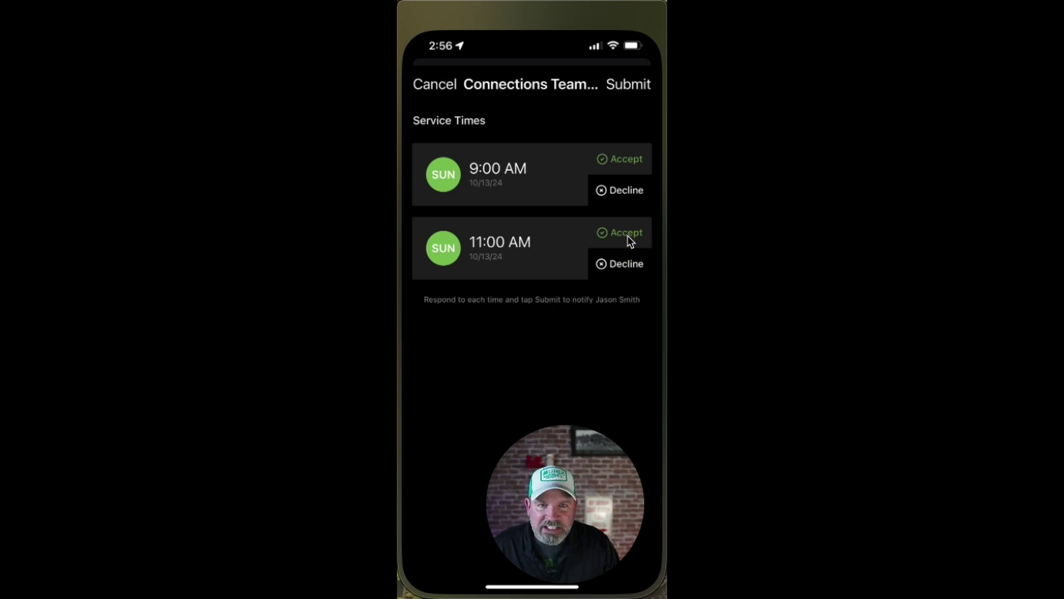
click(629, 85)
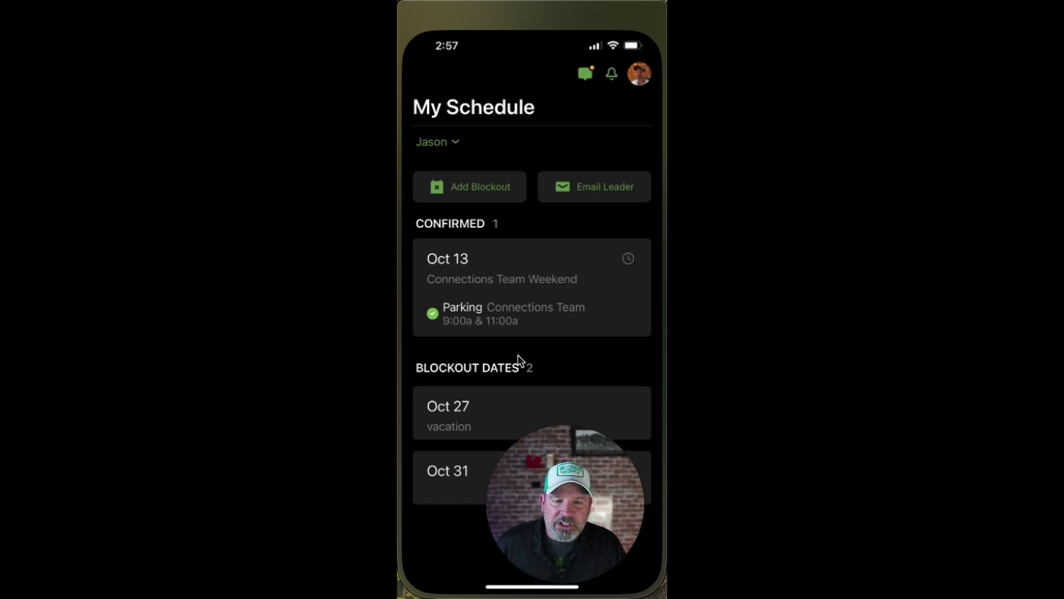
drag(560, 444, 499, 74)
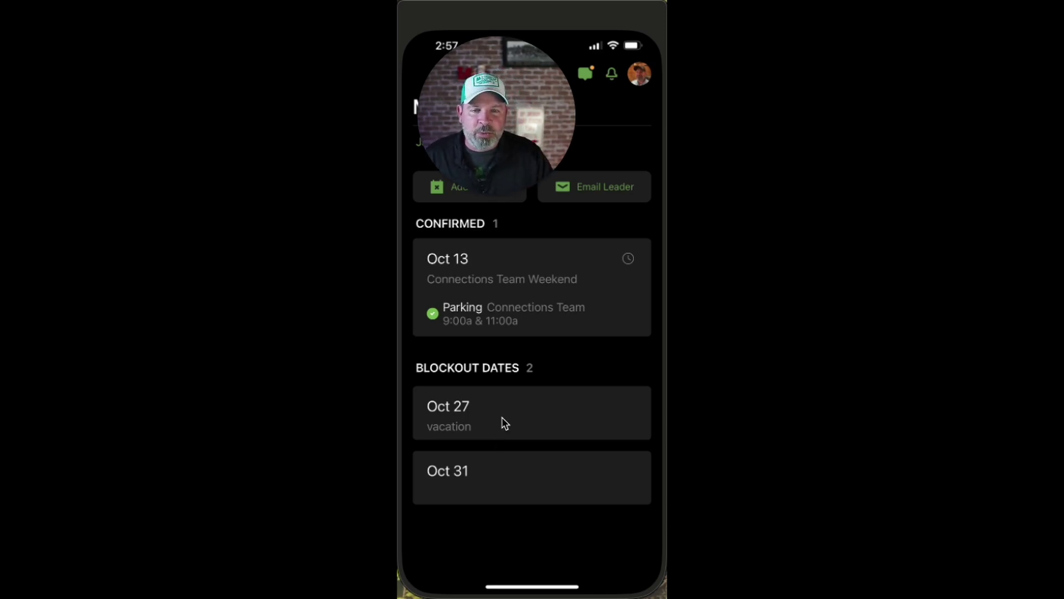
drag(517, 124, 594, 480)
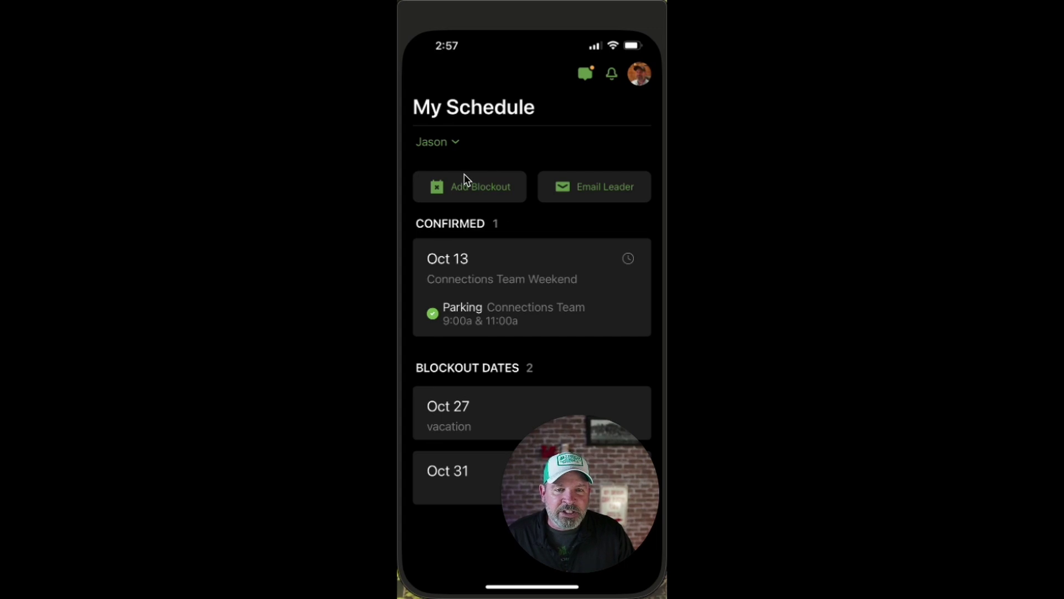
click(467, 188)
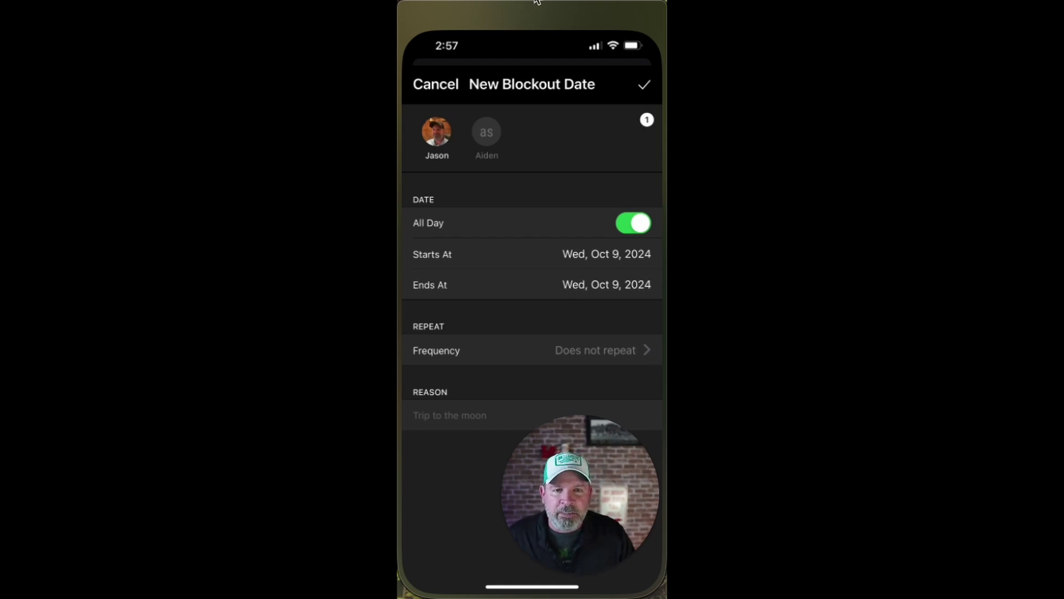
click(448, 85)
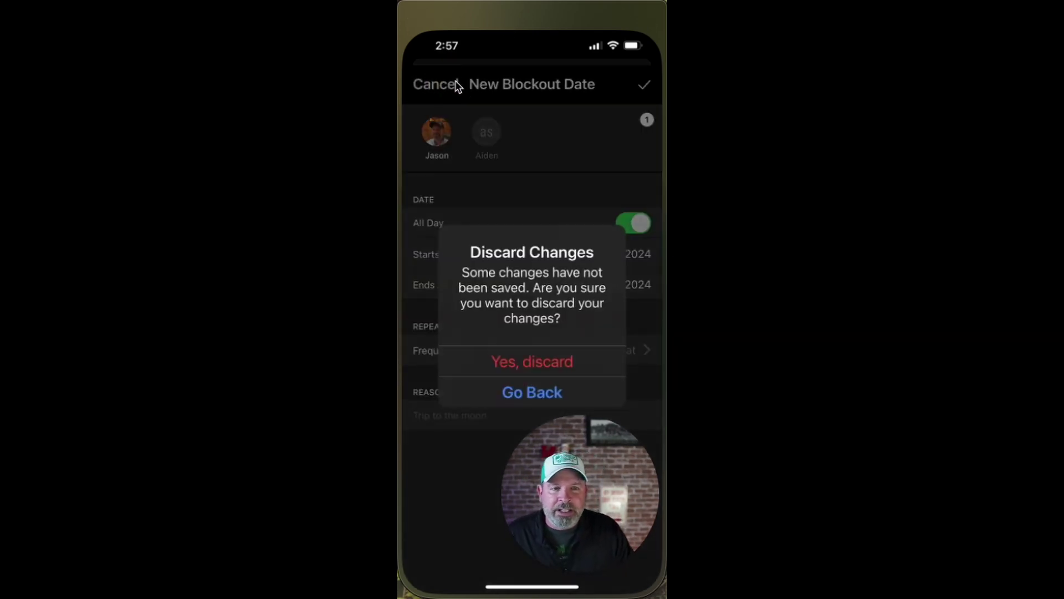
click(549, 362)
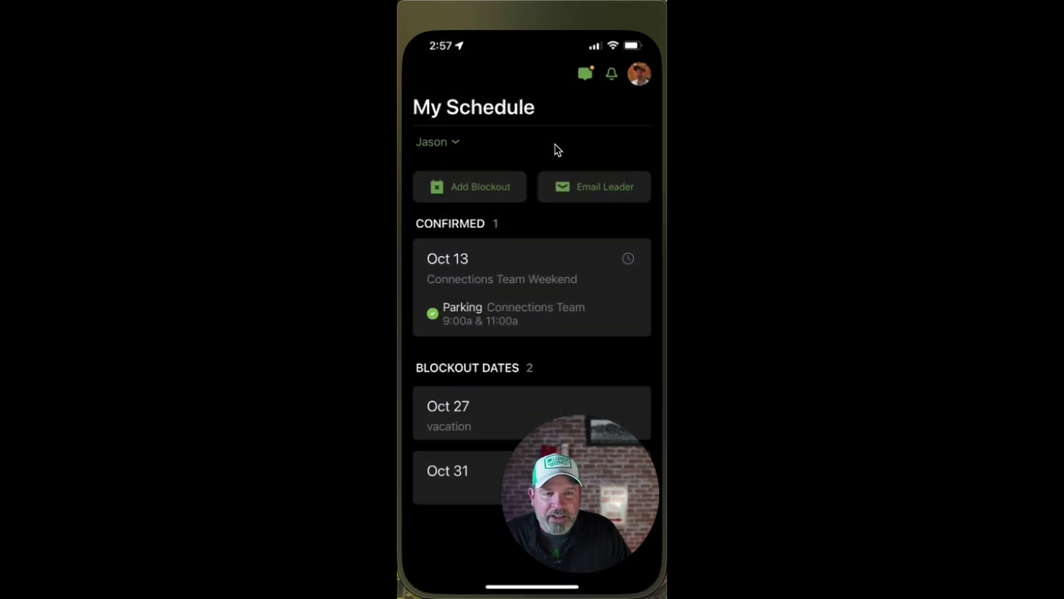